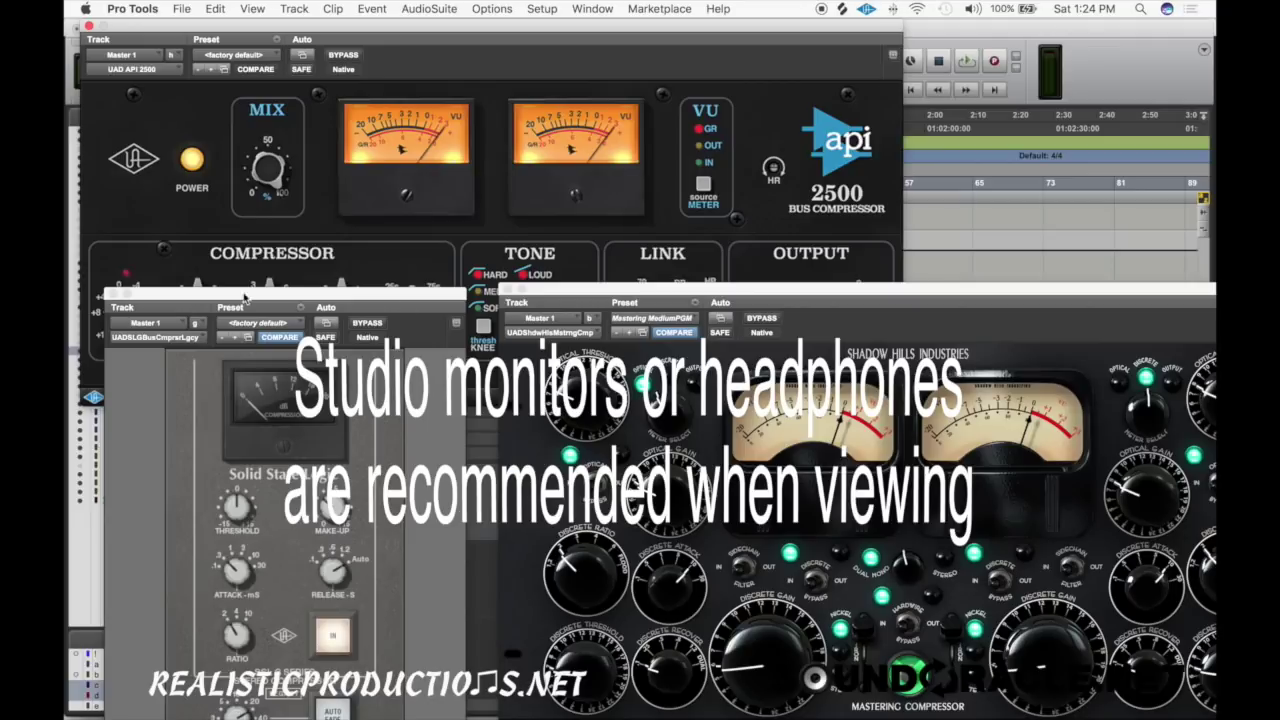
Rearrange the SSL, Shadow Hills and API 2500 windows, bringing the API 2500 to the front
drag(292, 300, 300, 159)
drag(815, 314, 598, 175)
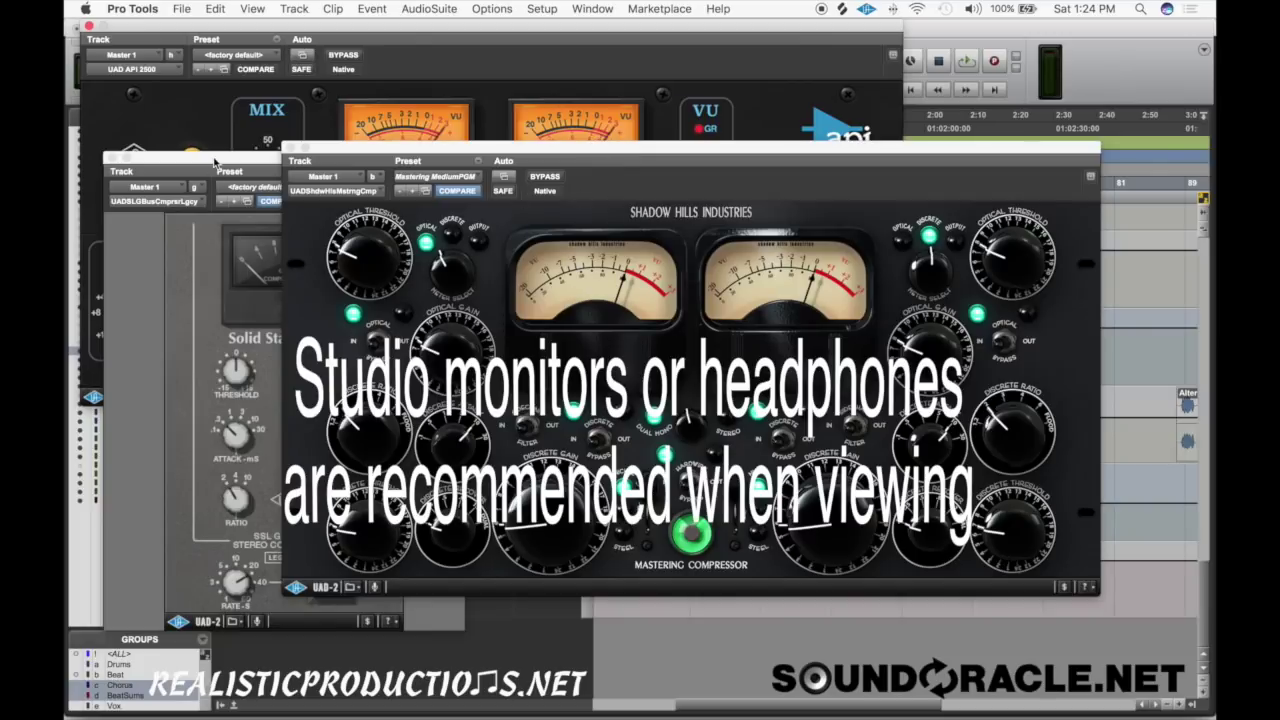
drag(200, 163, 1062, 199)
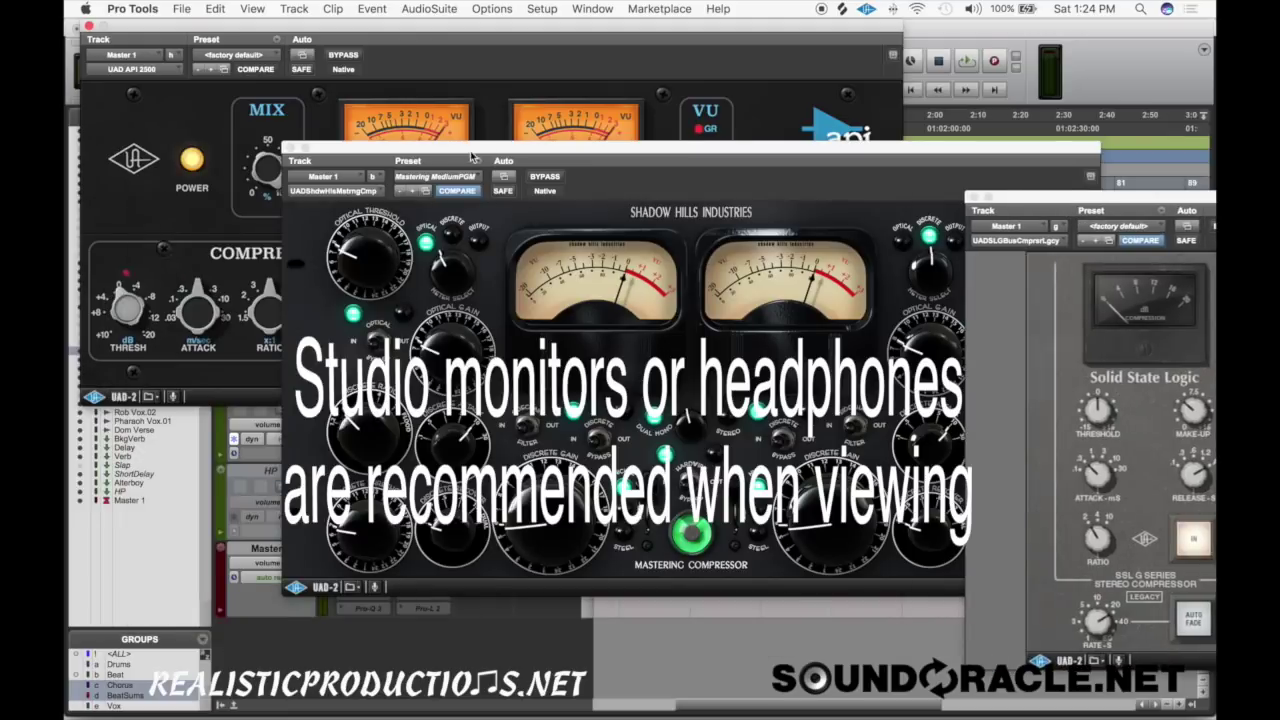
drag(473, 156, 473, 61)
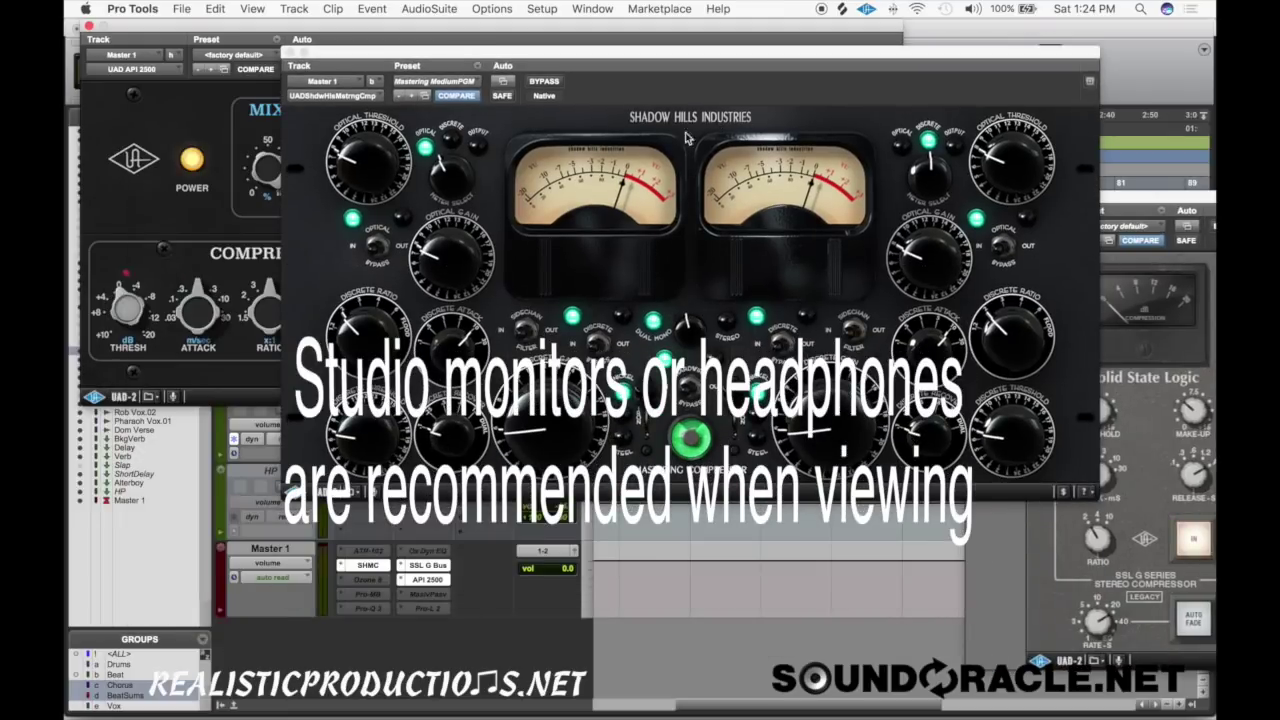
click(263, 58)
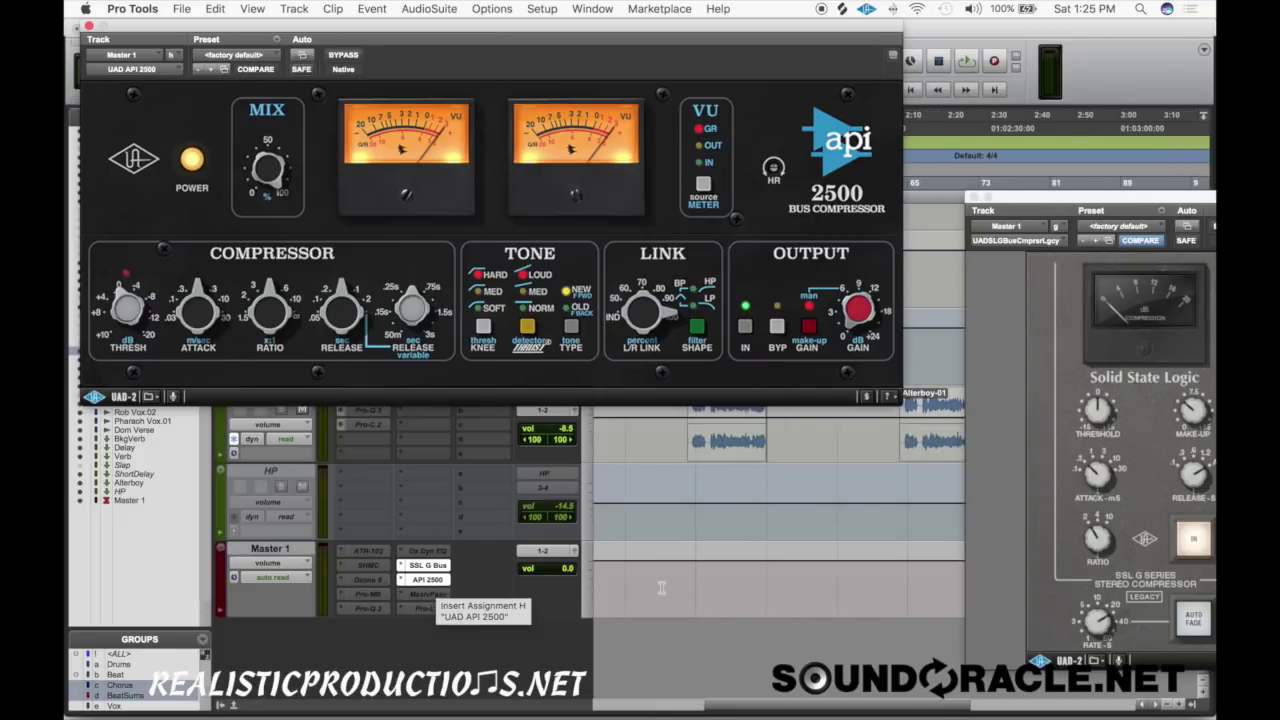
Make the API 2500 insert on Master 1 inactive and close its plugin window
ctrl+super+click(428, 579)
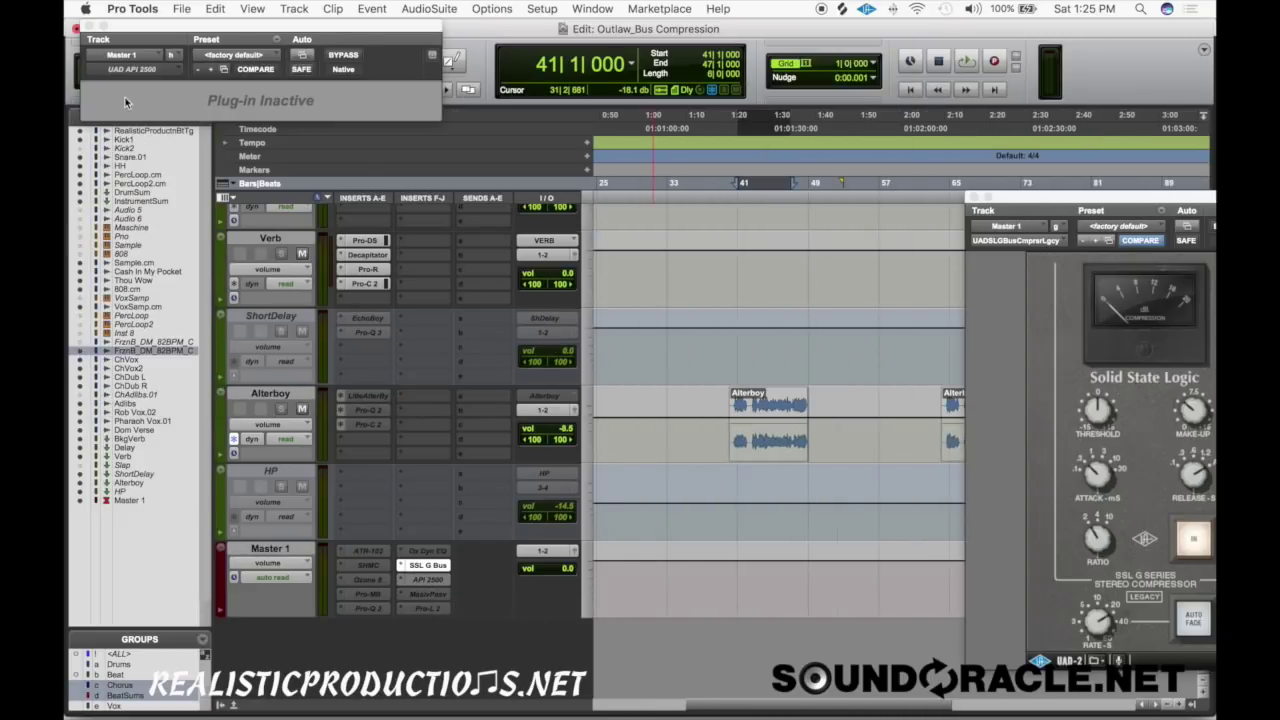
click(88, 27)
Centre the SSL G Bus window and fine-tune its Threshold knob in small adjustments
drag(1188, 205, 648, 85)
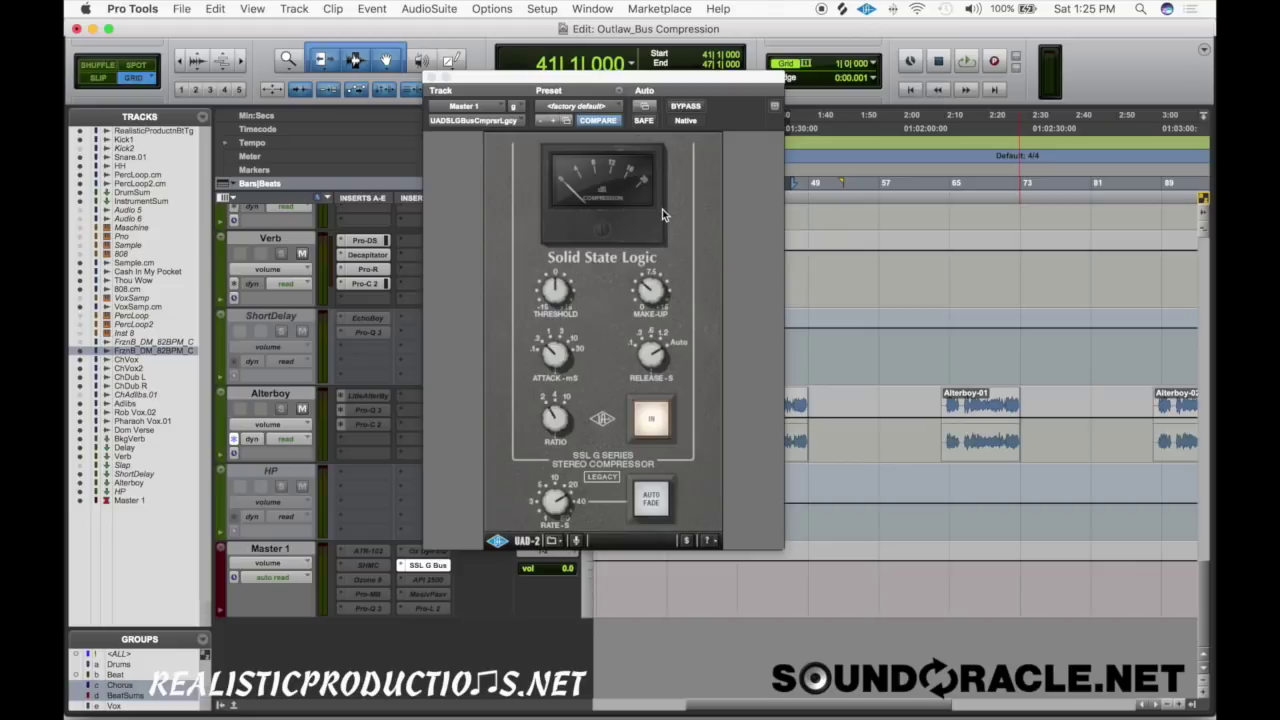
drag(649, 82, 759, 68)
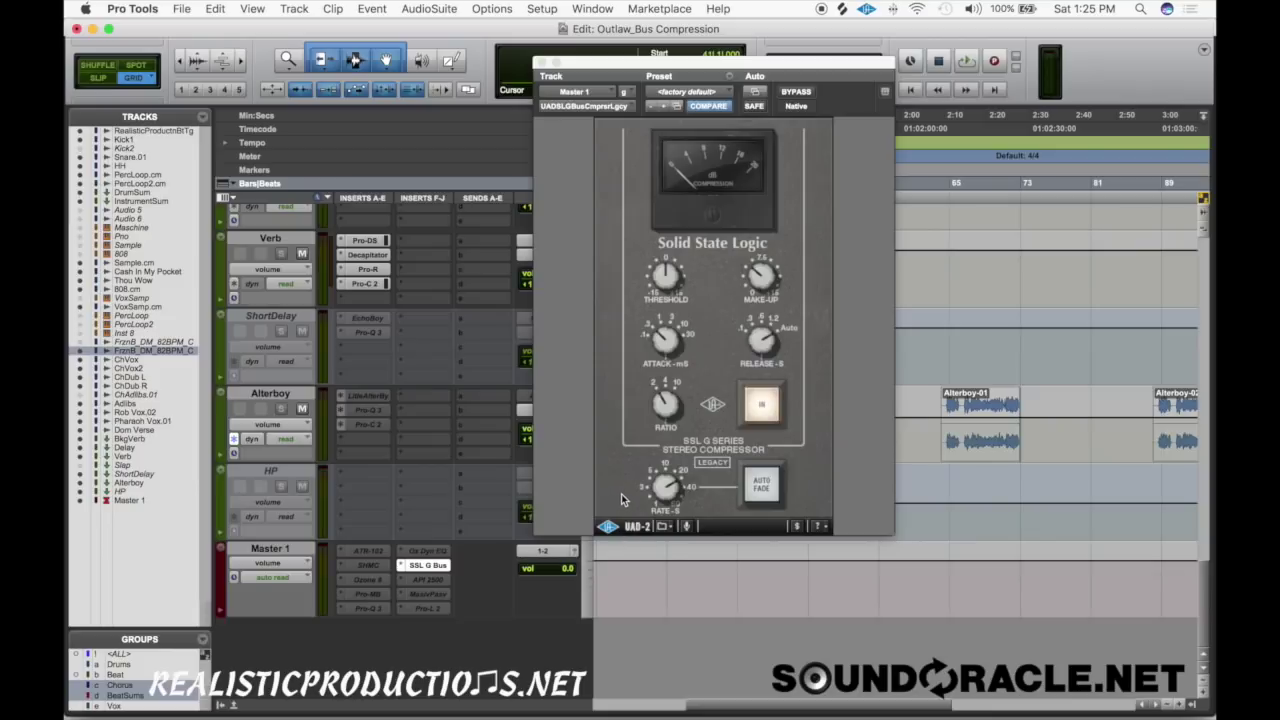
click(597, 334)
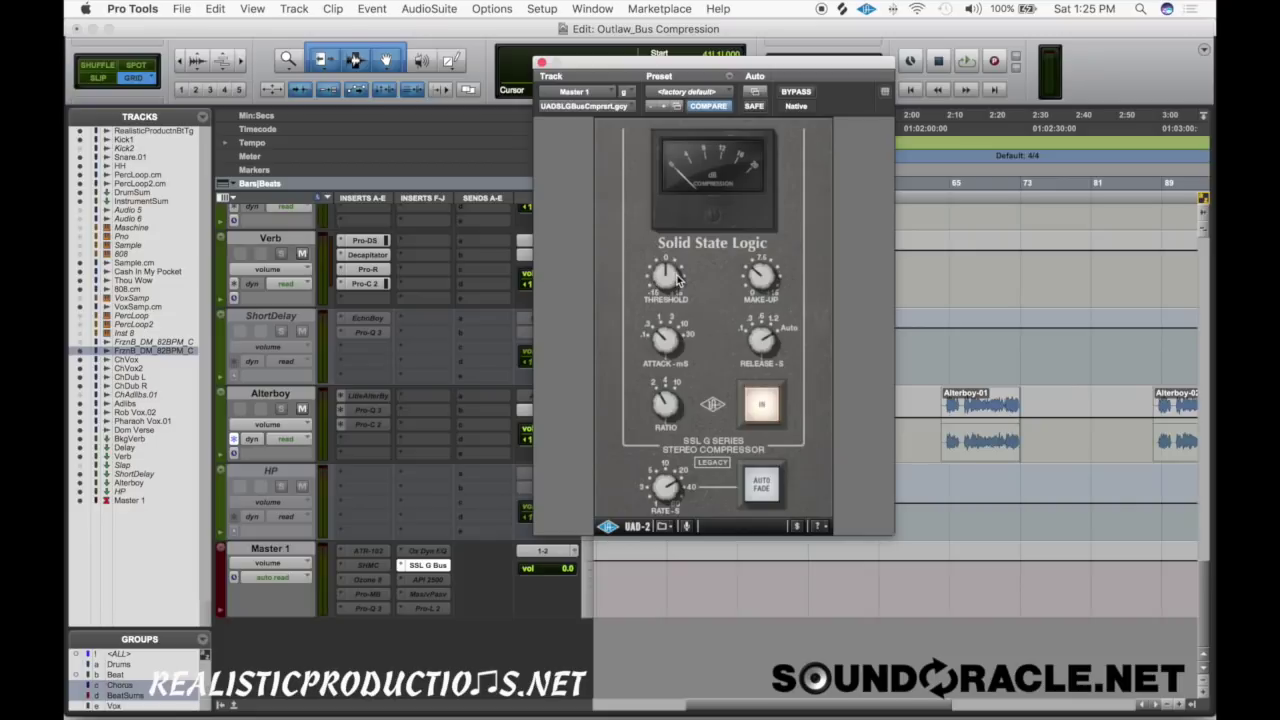
drag(680, 273, 683, 287)
drag(679, 288, 674, 292)
drag(677, 292, 676, 292)
Play the mix, toggling the SSL compressor's IN button off and on to compare
key(space)
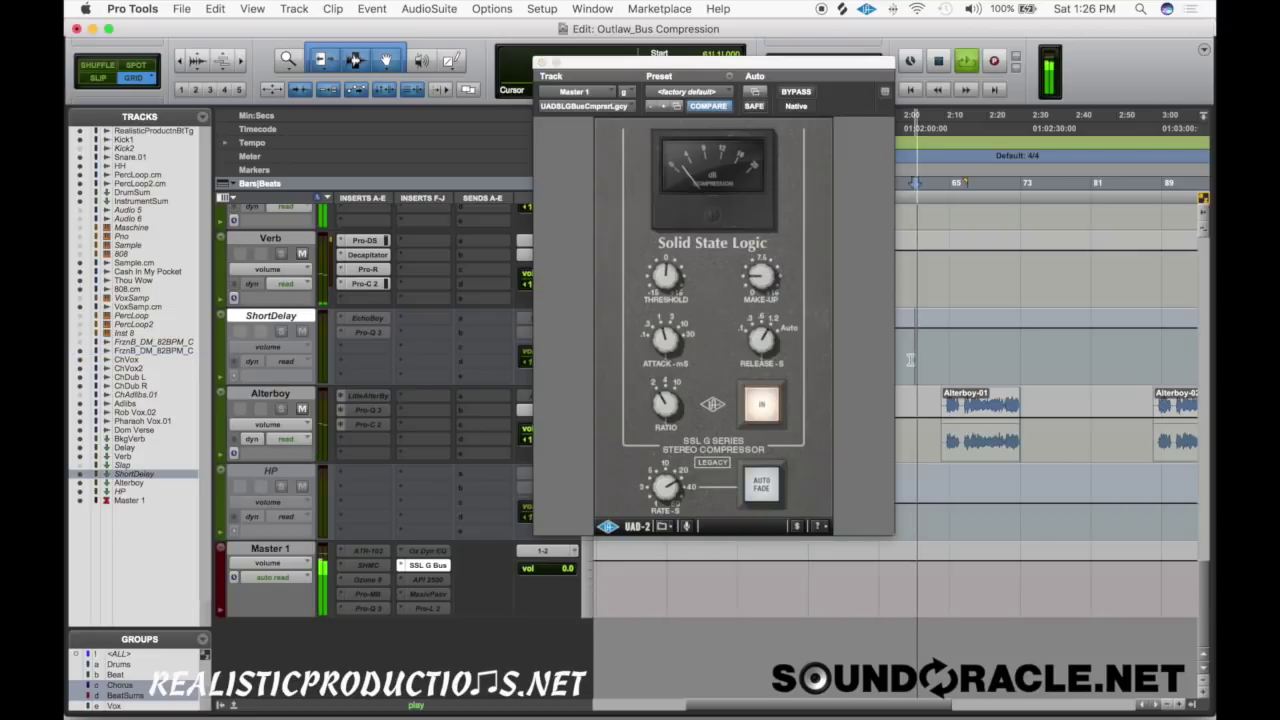
click(763, 404)
click(763, 404)
key(space)
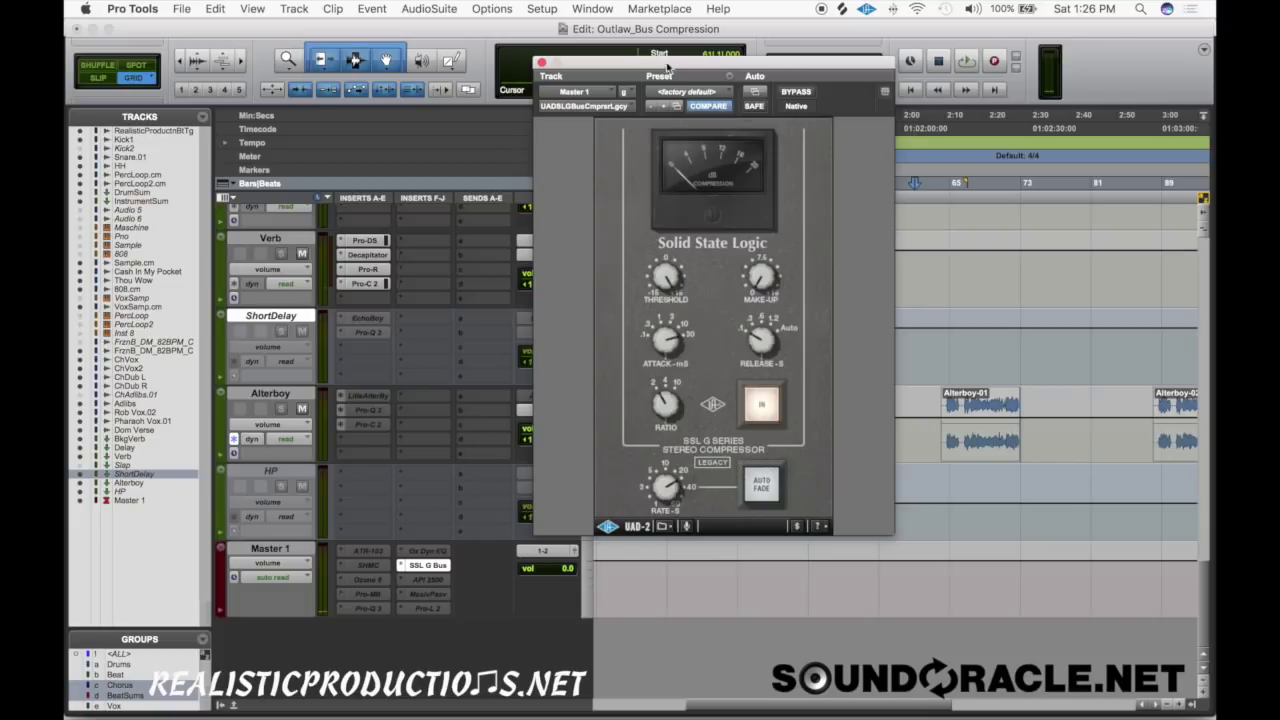
Select bars 41 to 49 with the SSL window moved to the right side
drag(700, 62, 1091, 73)
drag(740, 350, 810, 350)
drag(1108, 91, 1092, 87)
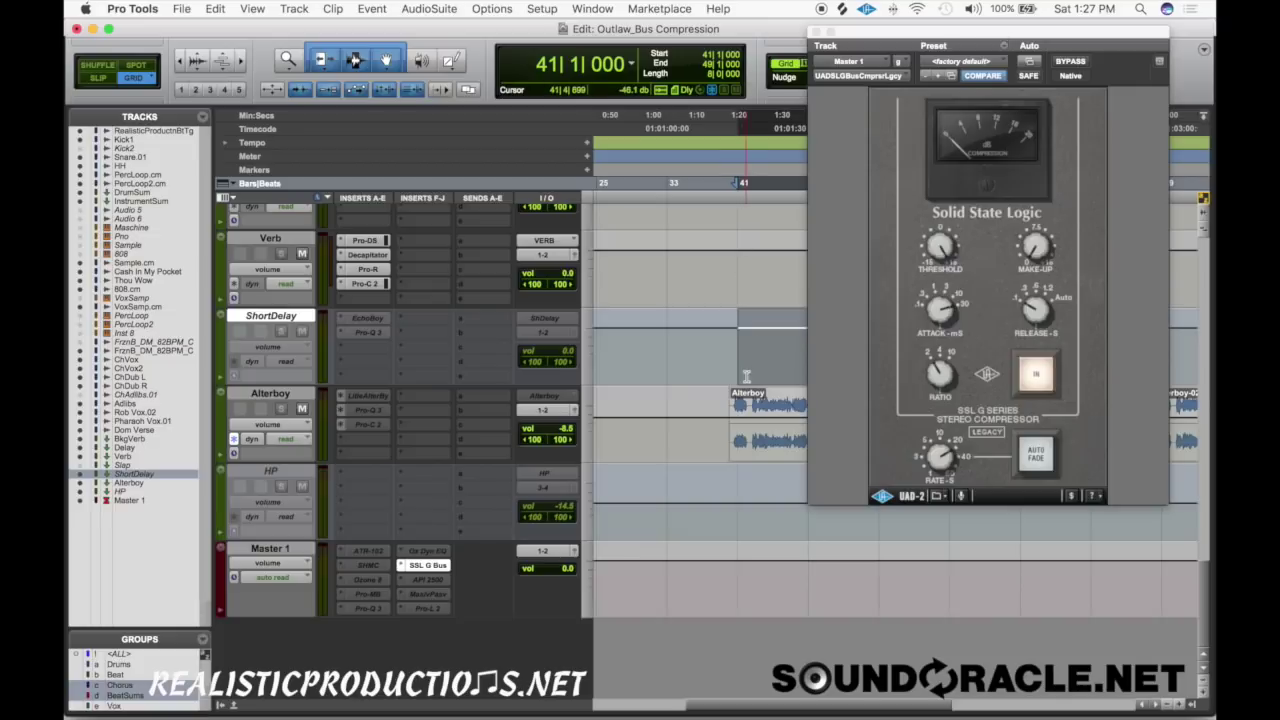
Browse the edit window's vocal tracks and nudge the Dom Verse volume down a little
scroll(742, 377, right, 2)
scroll(746, 376, up, 10)
scroll(746, 377, up, 5)
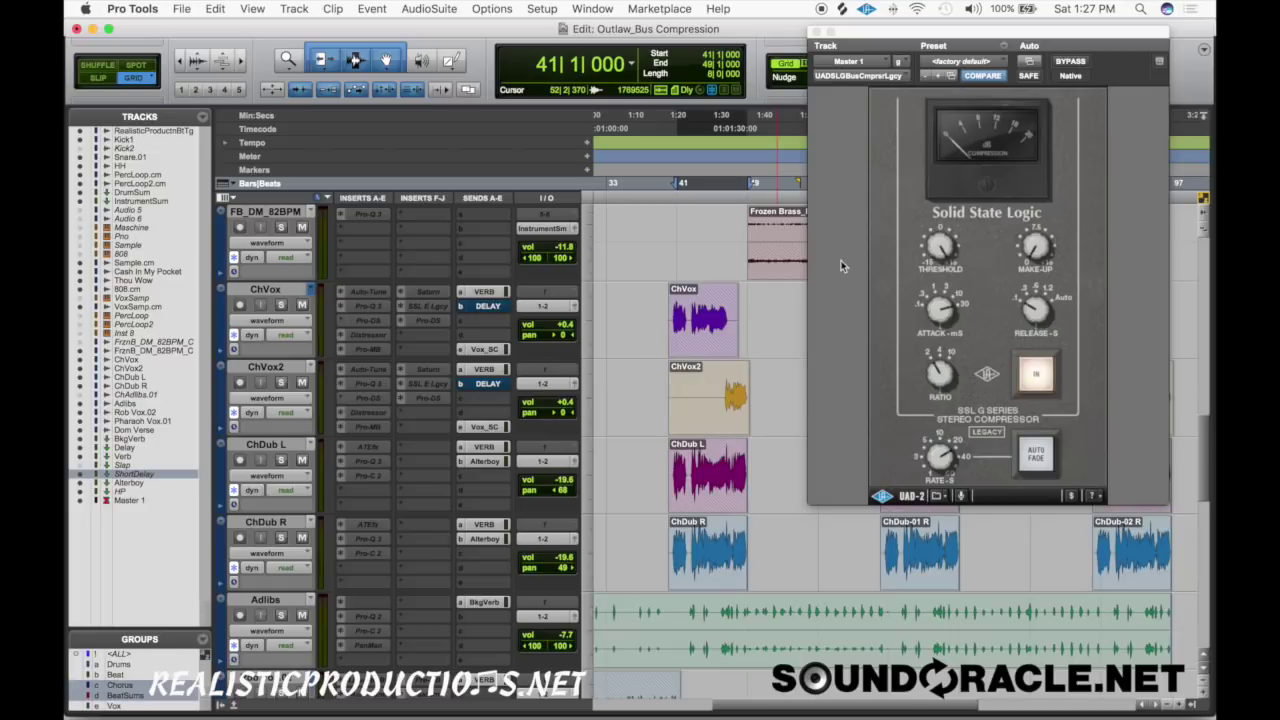
scroll(679, 285, down, 5)
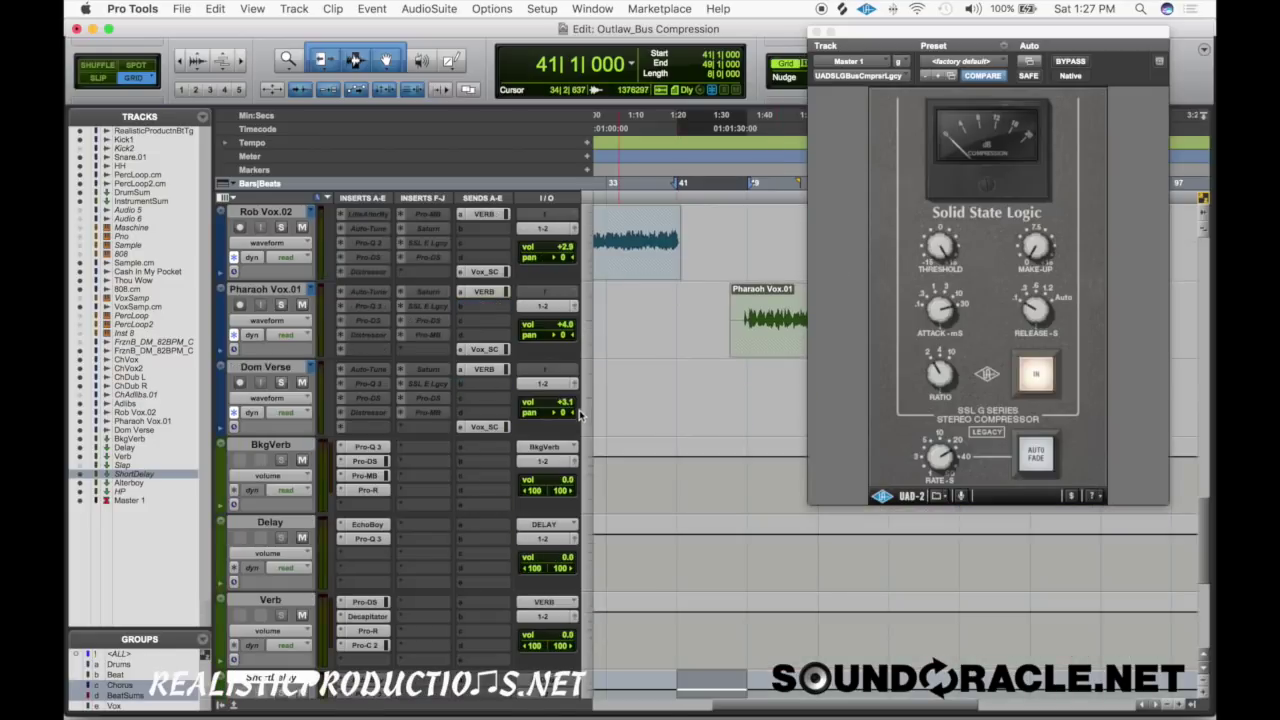
scroll(578, 335, down, 2)
click(568, 325)
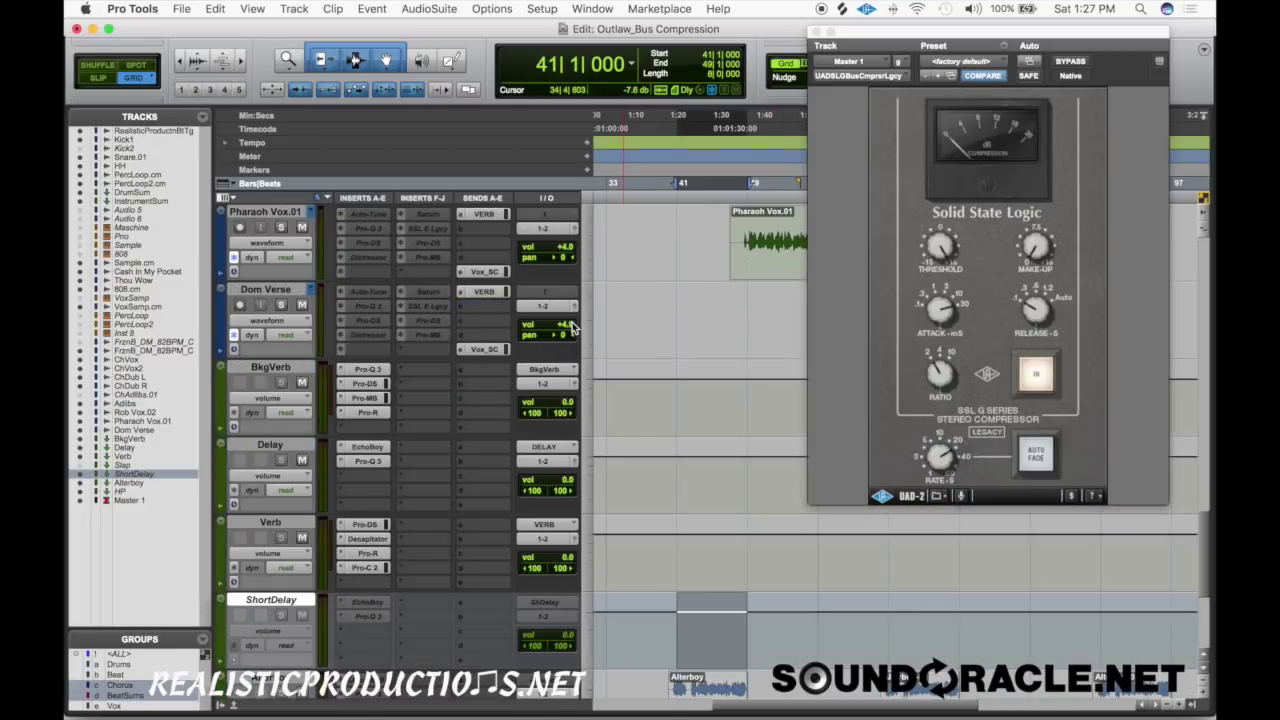
scroll(573, 327, down, 1)
scroll(680, 497, down, 3)
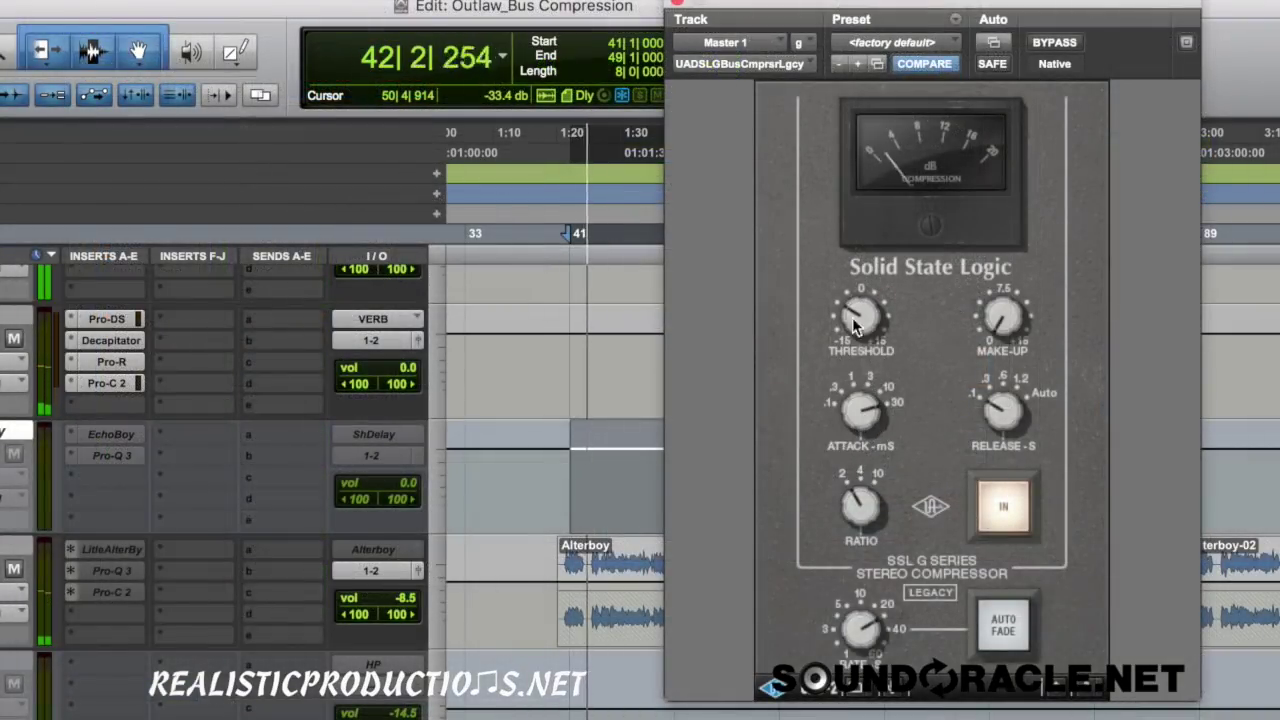
Tweak the SSL Threshold during playback, then switch IN off and back on to compare
drag(849, 337, 827, 376)
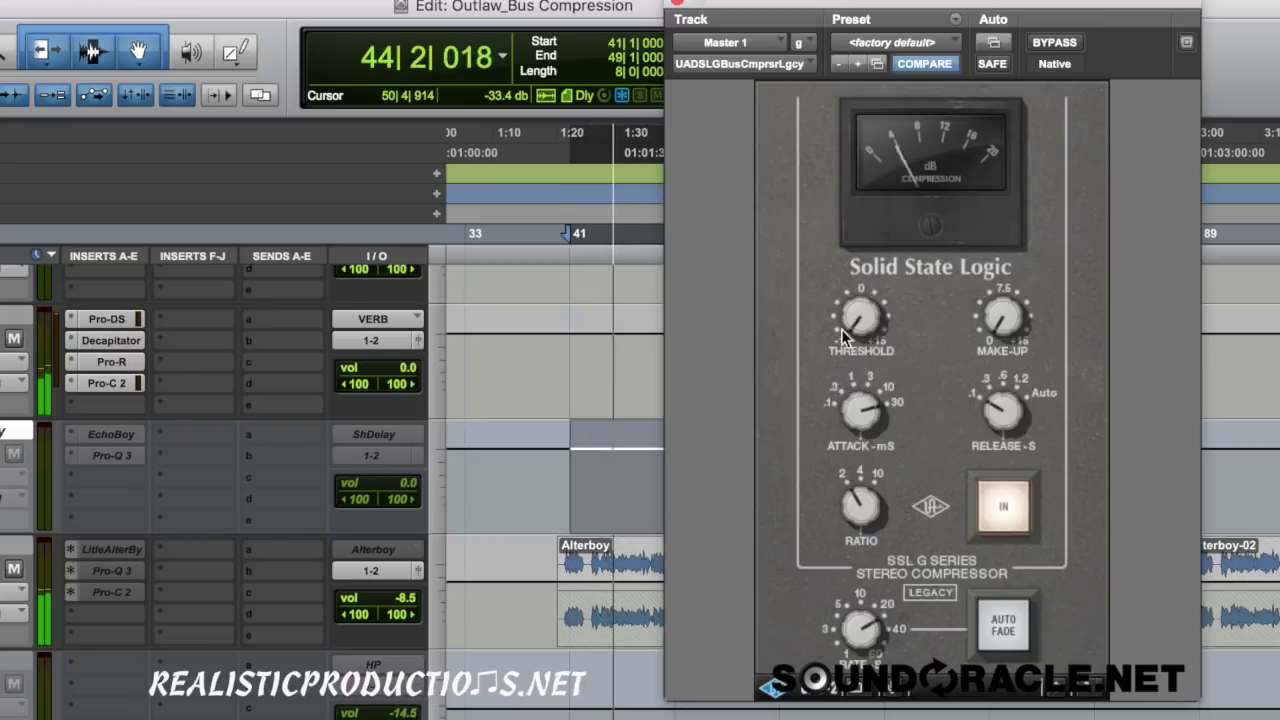
drag(853, 320, 856, 322)
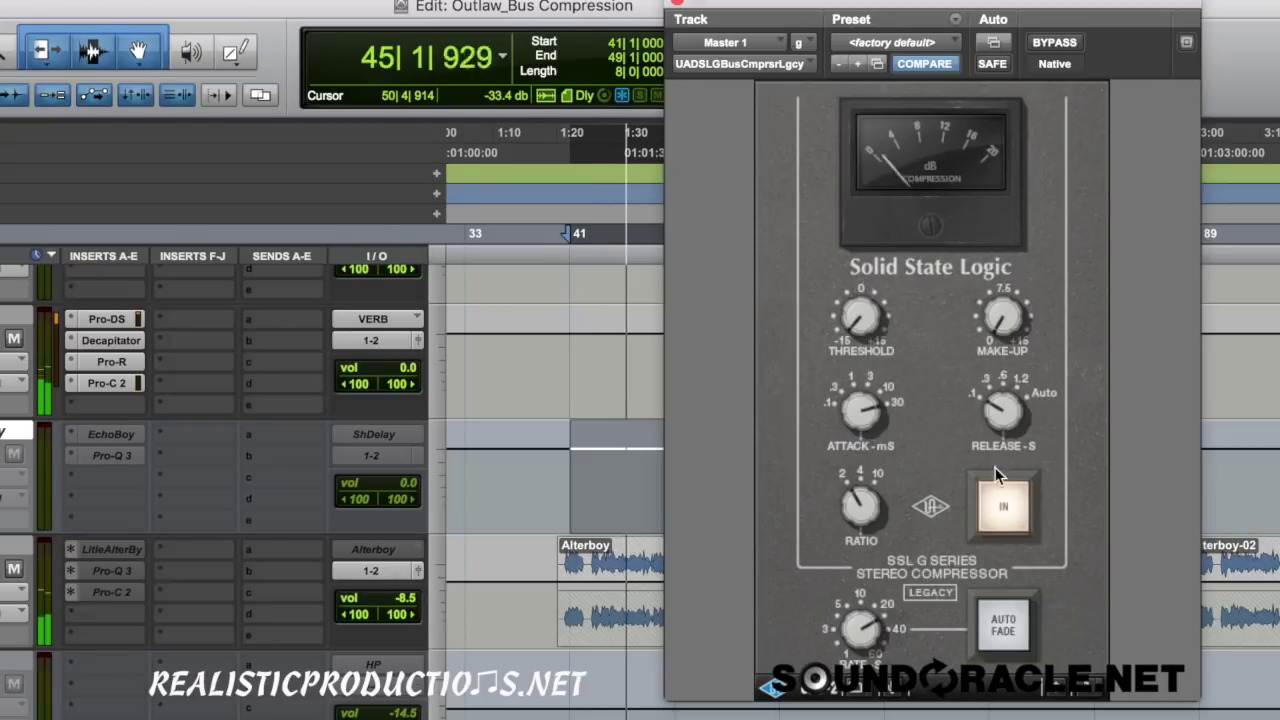
click(1005, 506)
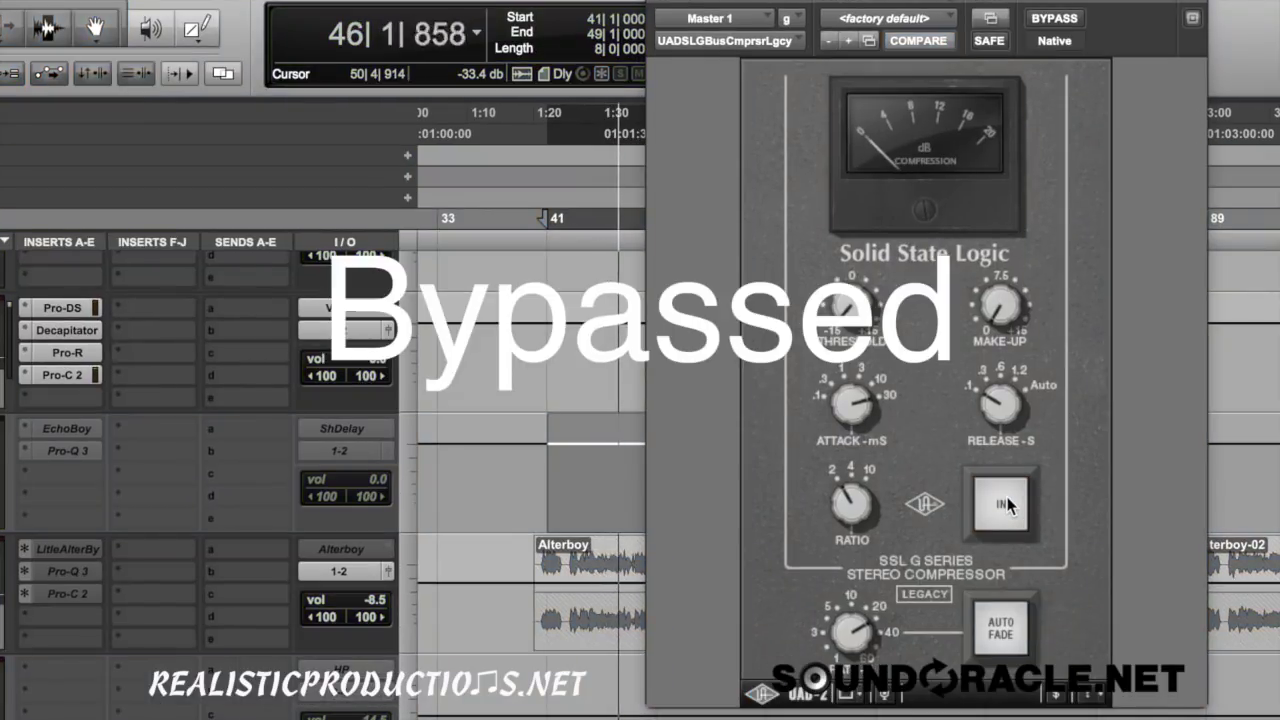
click(1005, 506)
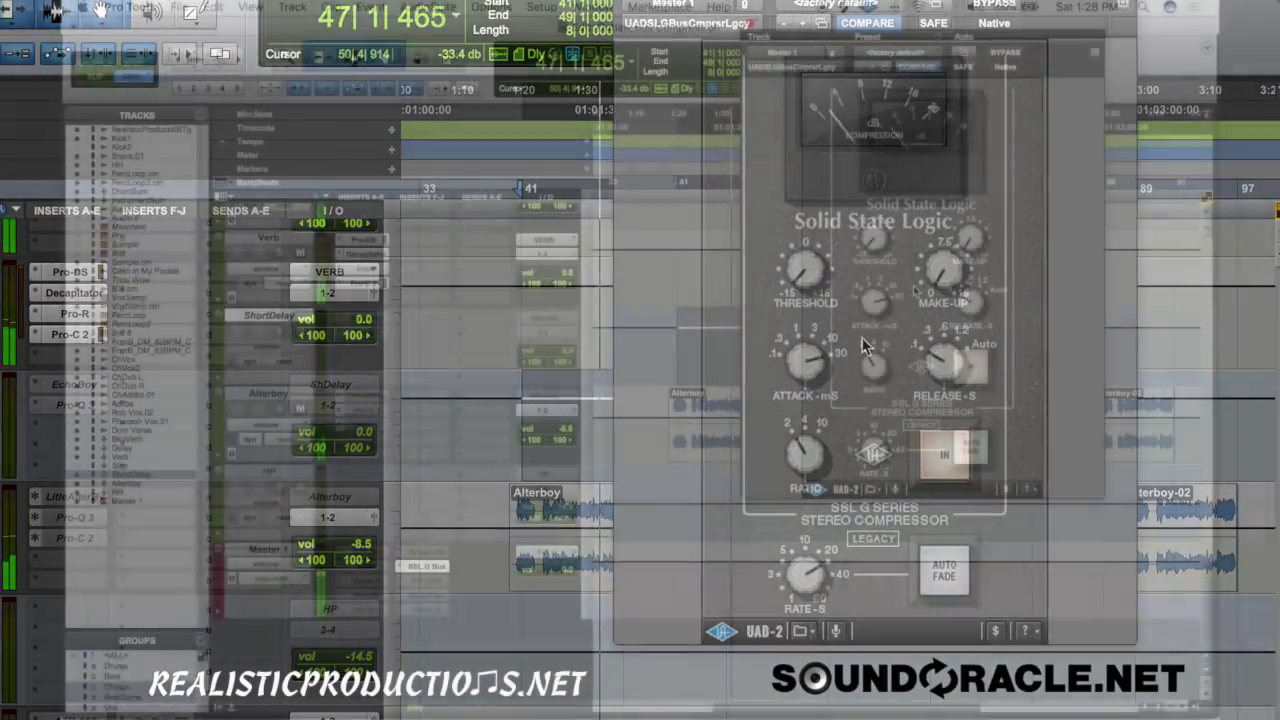
key(space)
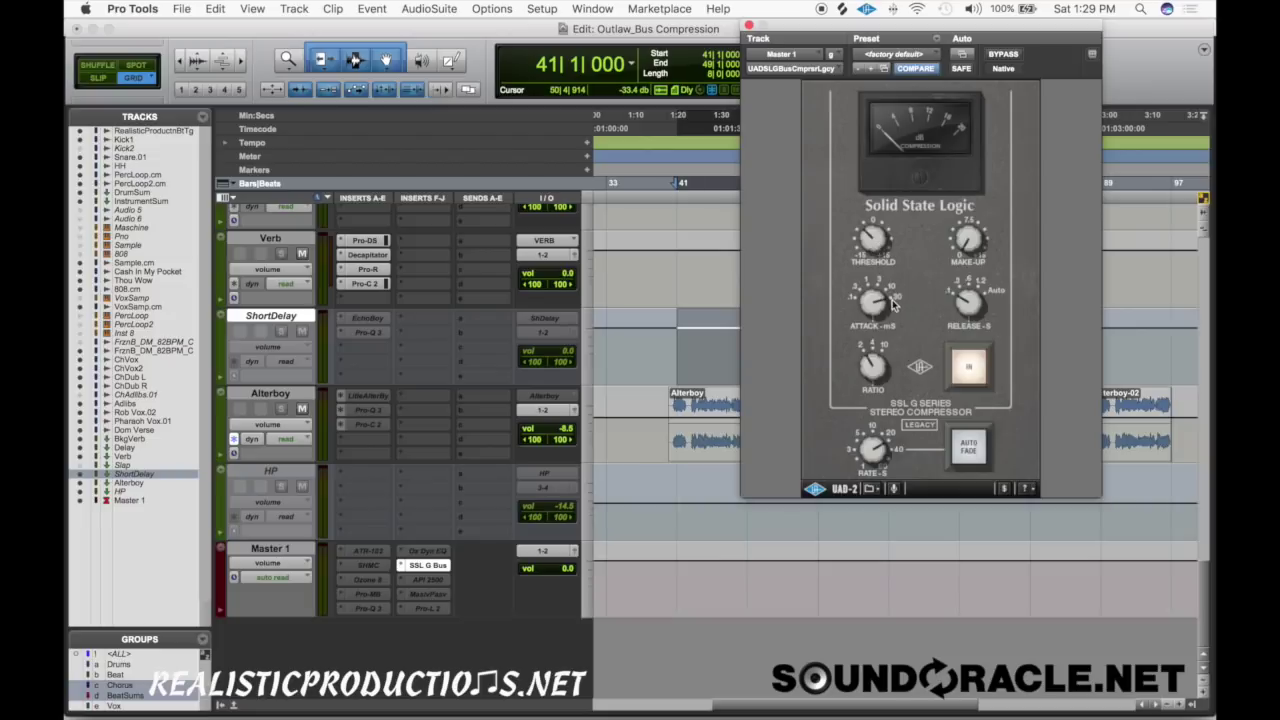
Turn the SSL G Bus Attack knob toward a slower attack time
drag(890, 304, 878, 313)
drag(875, 308, 905, 300)
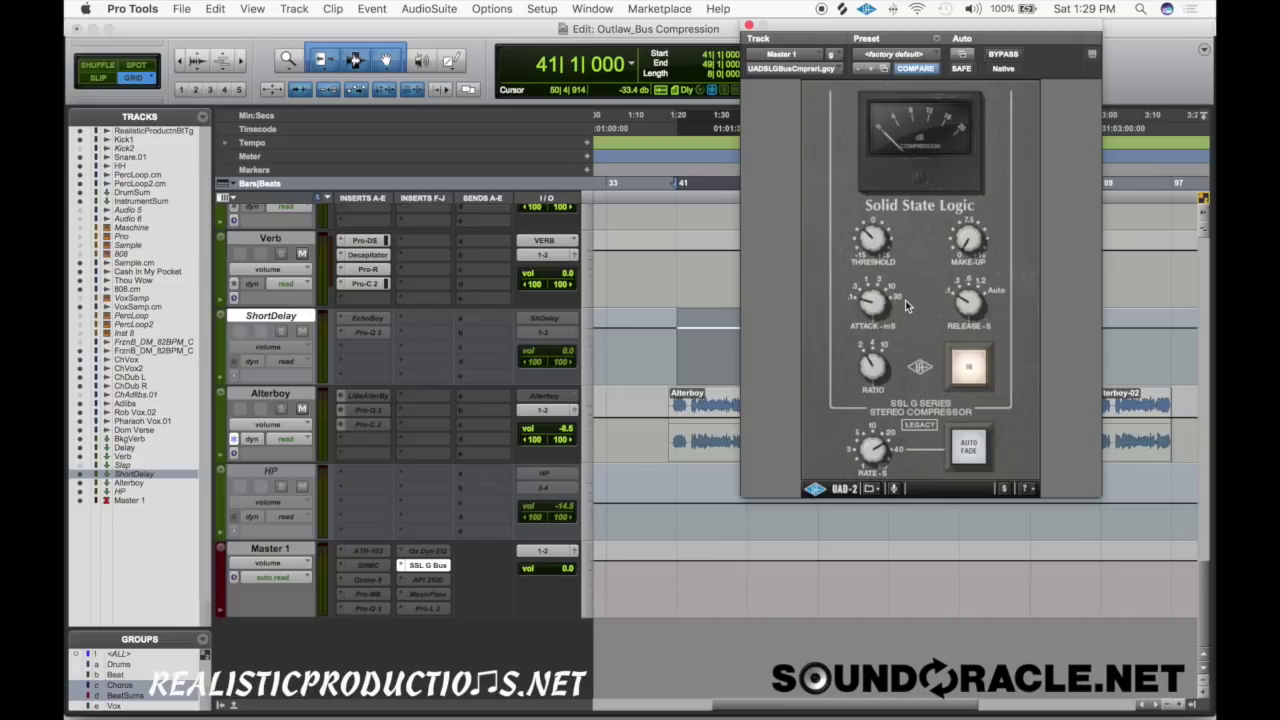